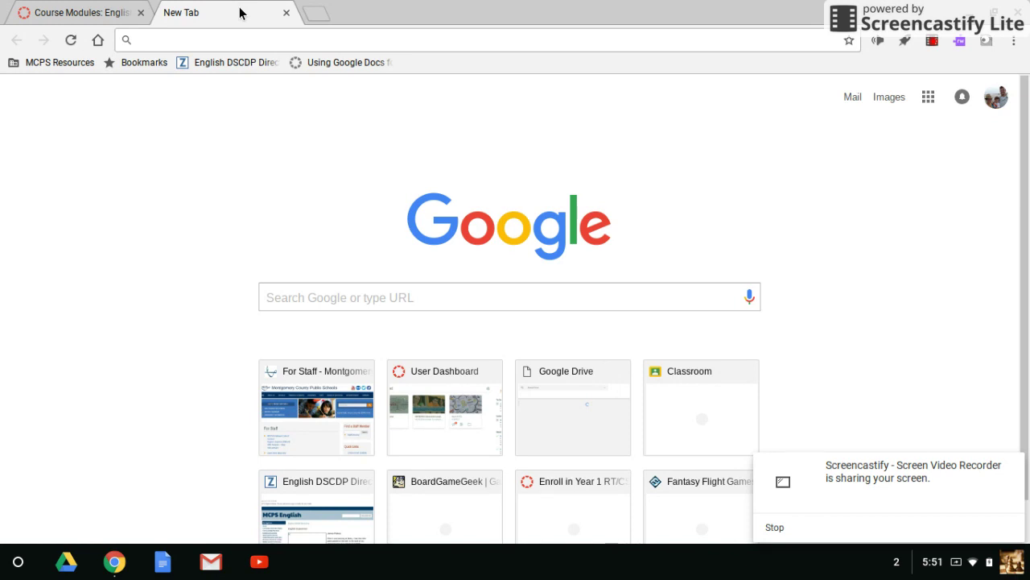
Search the web for "screencastify" and open the Screencastify - Screen Video Recorder page in the Chrome Web Store.
left_click(226, 40)
type("screencastify")
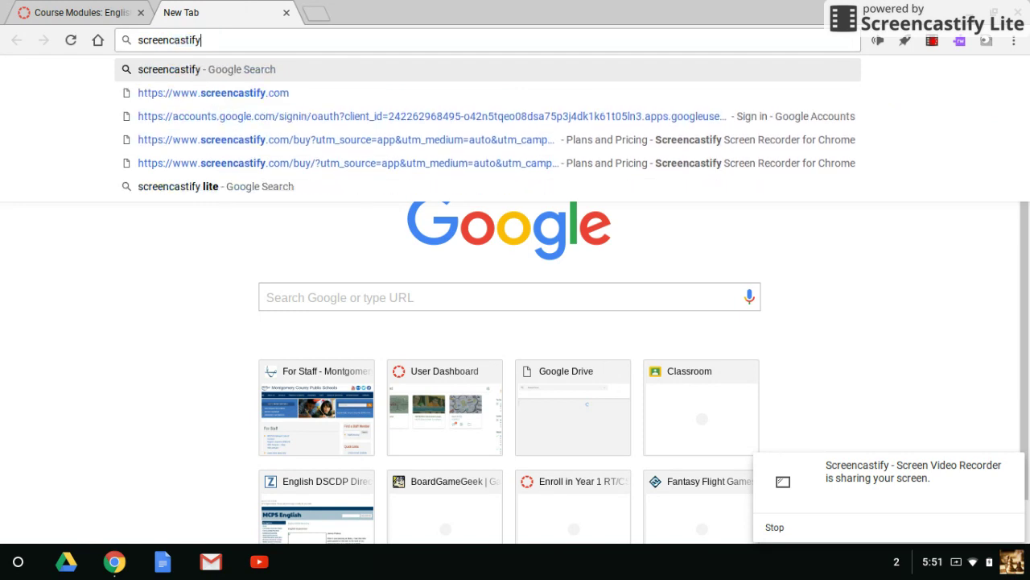
key("Return")
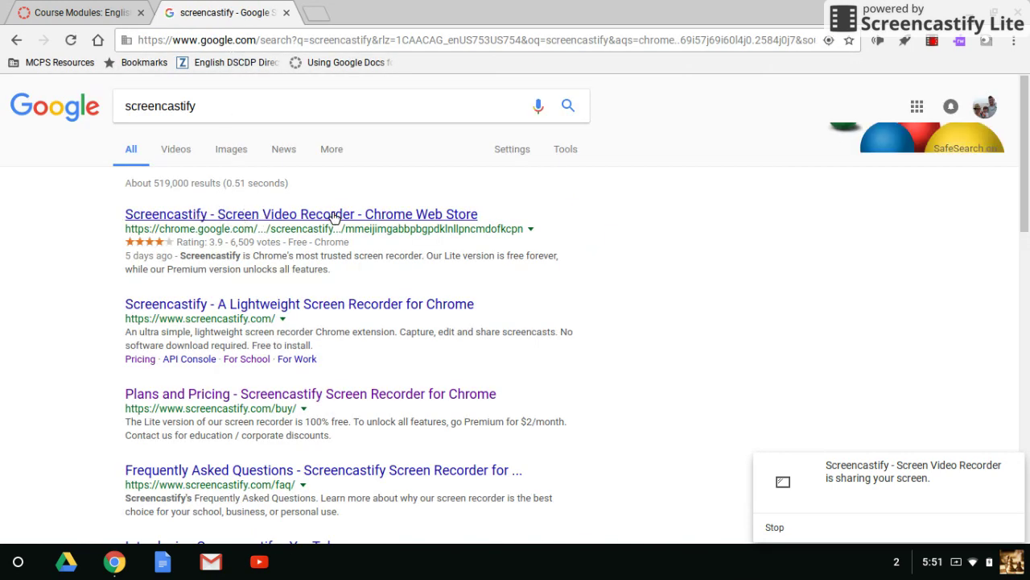
left_click(433, 216)
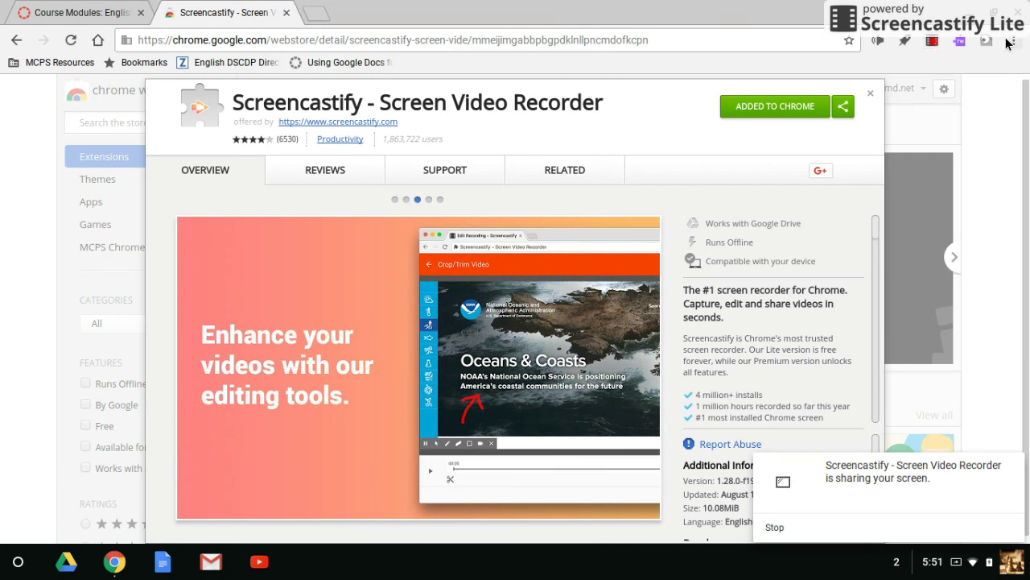
Look at the Screencastify recording controls and review the Video Help section on the course's Modules page.
left_click(932, 42)
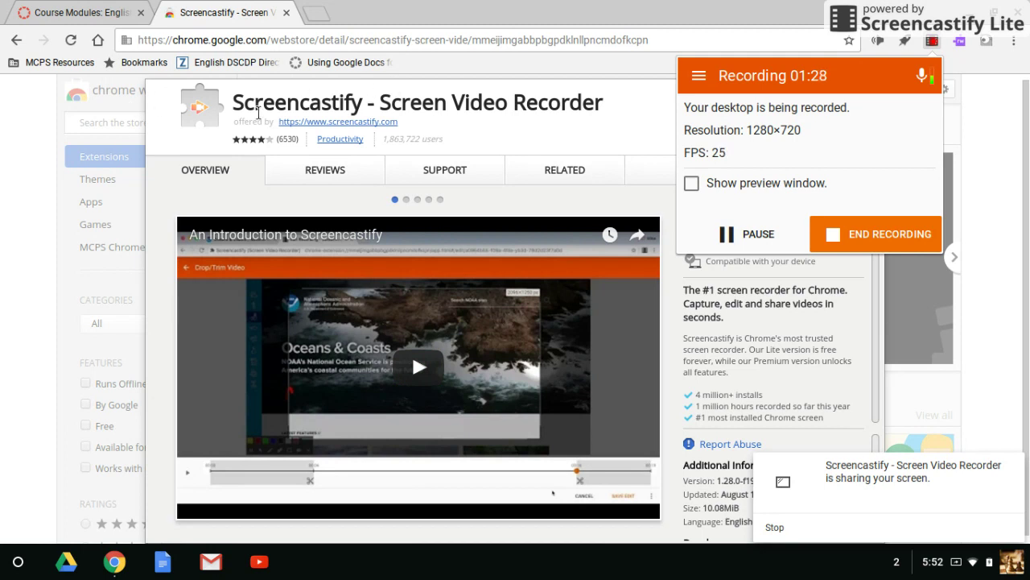
left_click(40, 16)
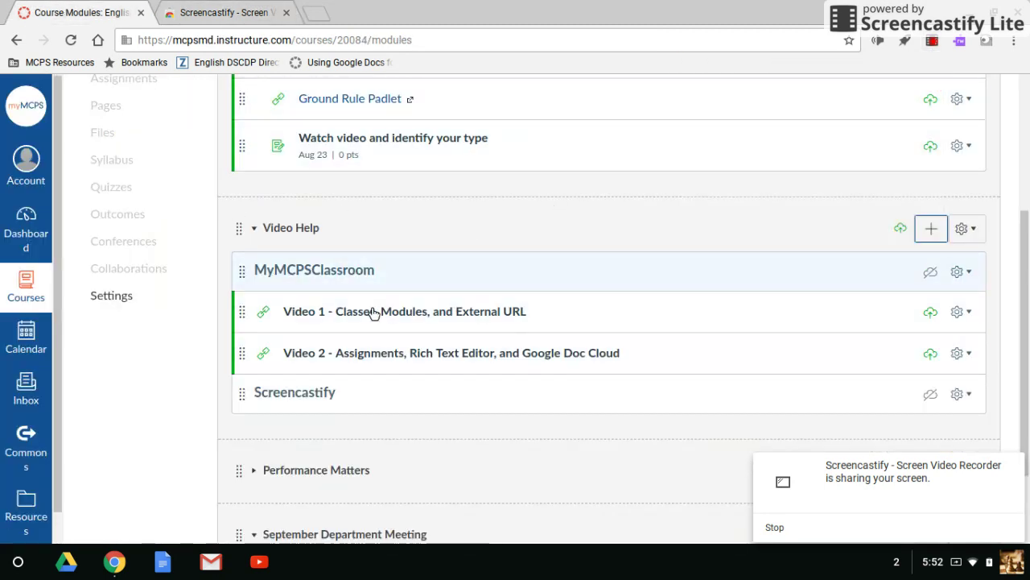
scroll(269, 186, "up", 5)
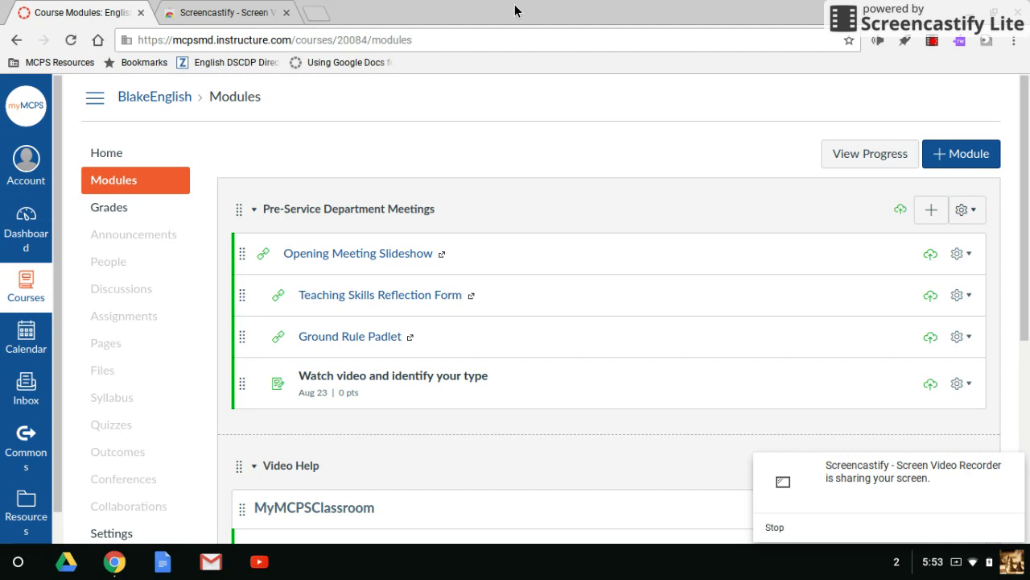
Return to the Screencastify store page and view the extension's pause and end recording controls.
left_click(241, 12)
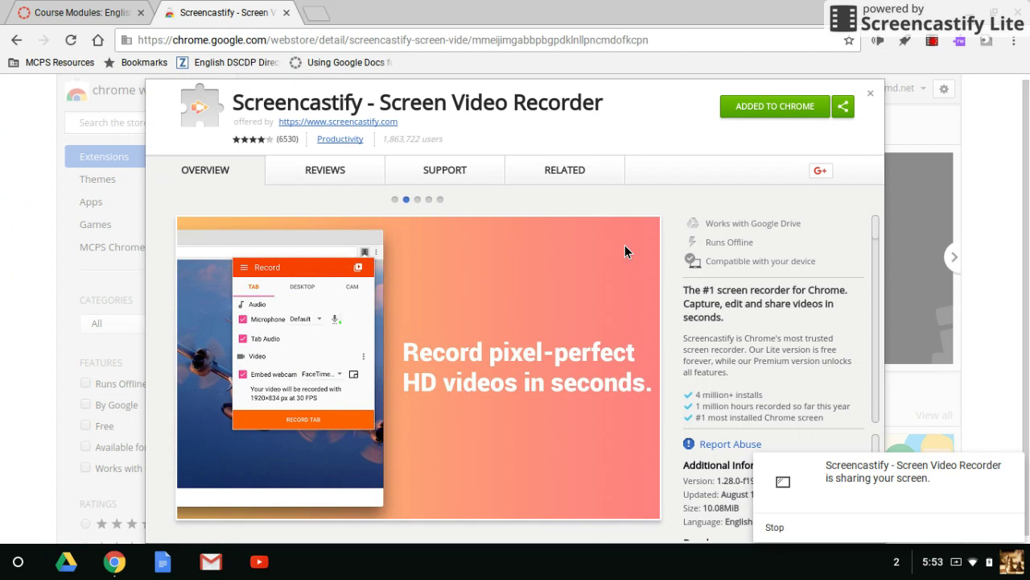
left_click(926, 46)
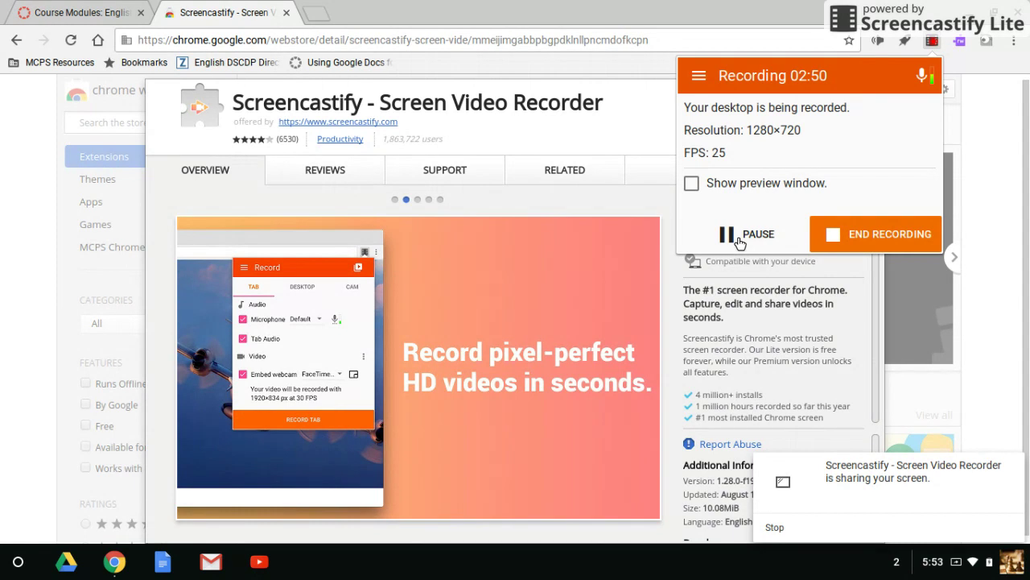
left_click(479, 5)
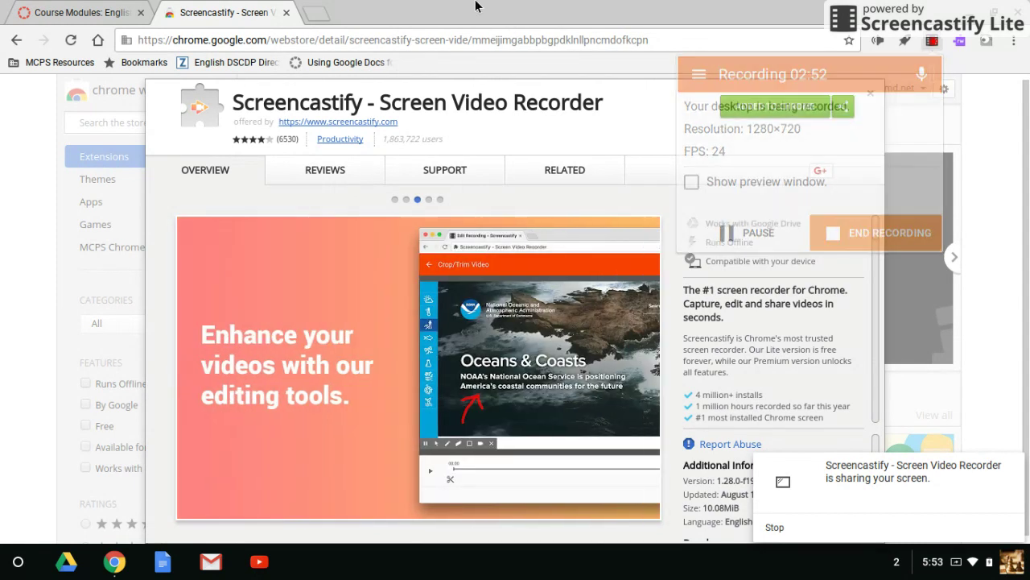
Open youtube.com in a new tab to view its home page, and close the tab.
left_click(311, 10)
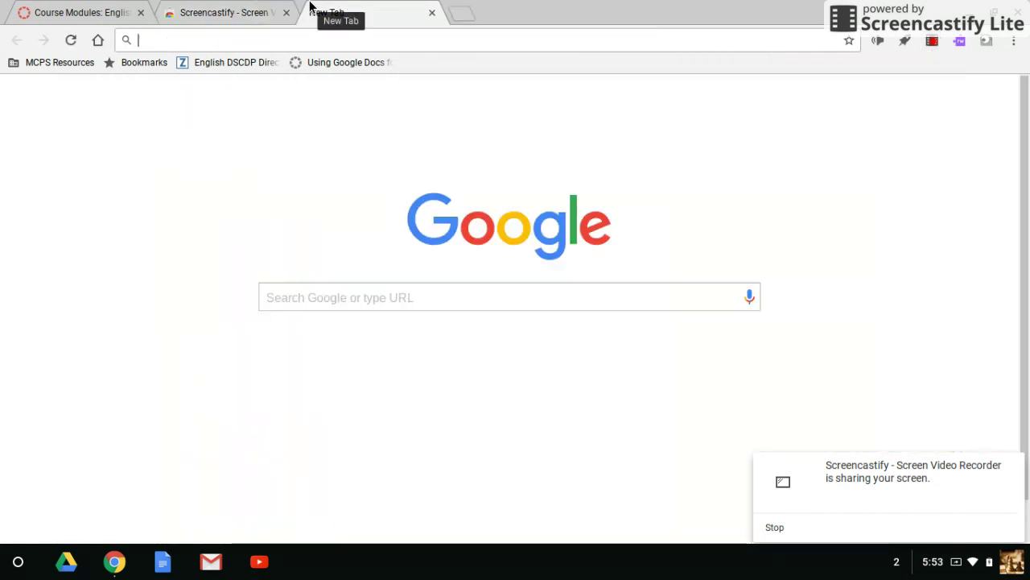
type("af")
key("BackSpace")
key("BackSpace")
type("youtube.com")
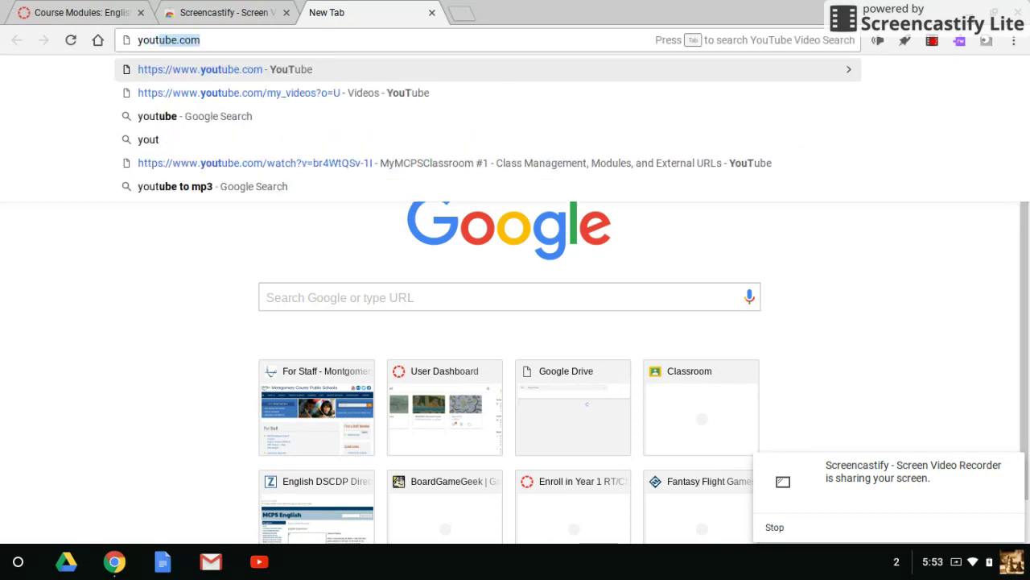
key("Return")
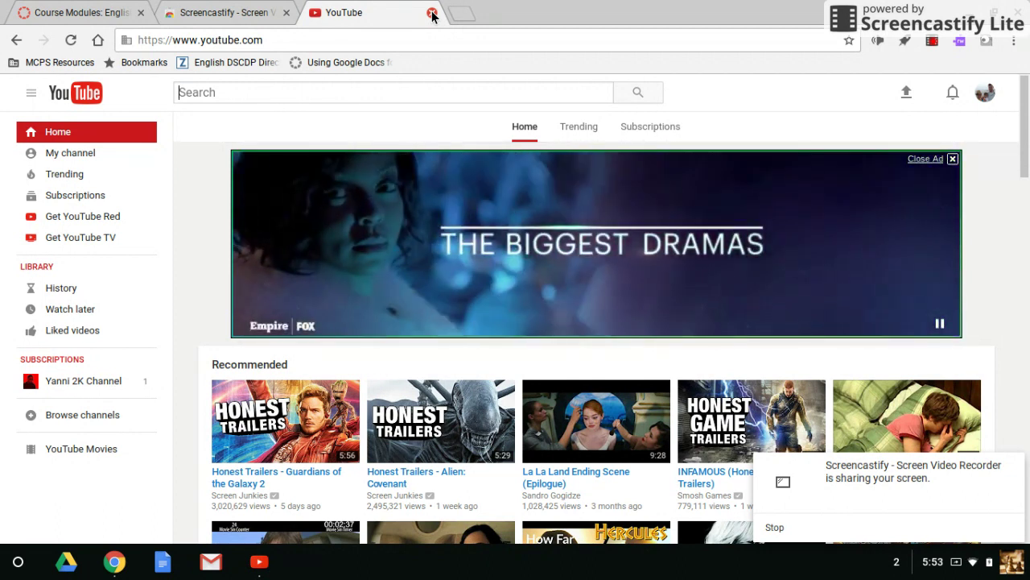
left_click(433, 13)
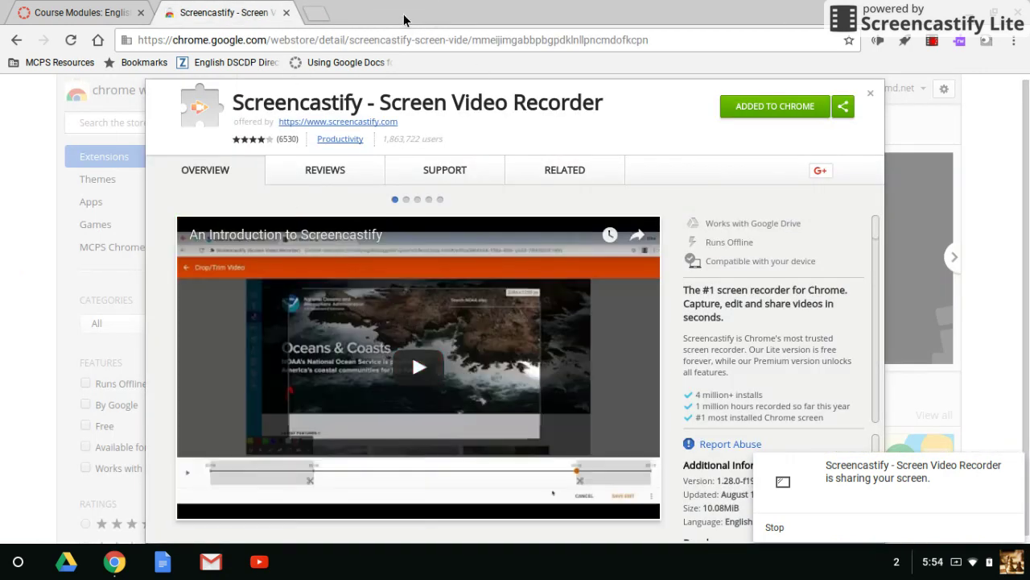
Create a blank Google Docs document in a new tab, and close the tab.
left_click(325, 13)
type("dri")
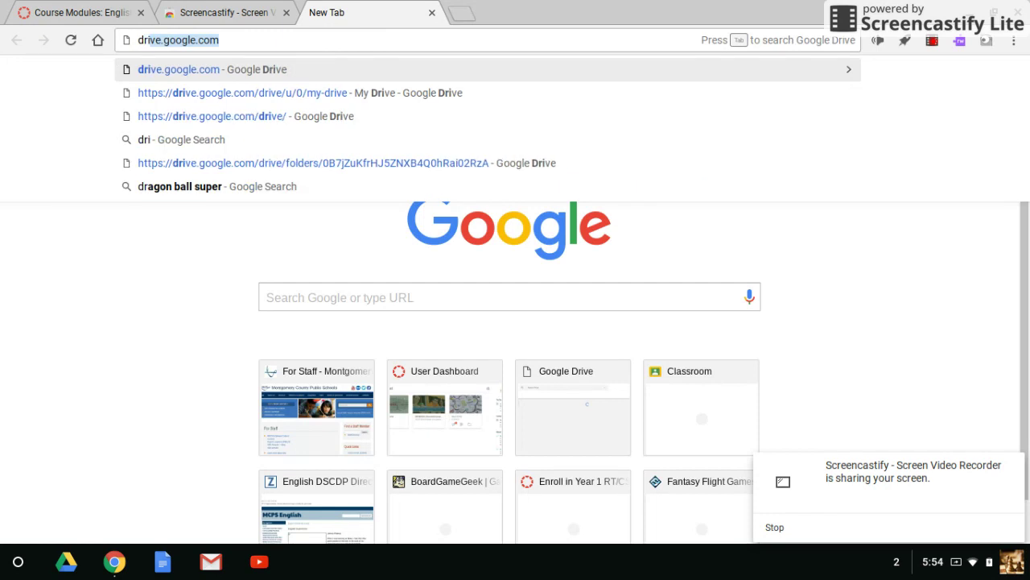
key("BackSpace")
key("BackSpace")
key("BackSpace")
type("ocs.g")
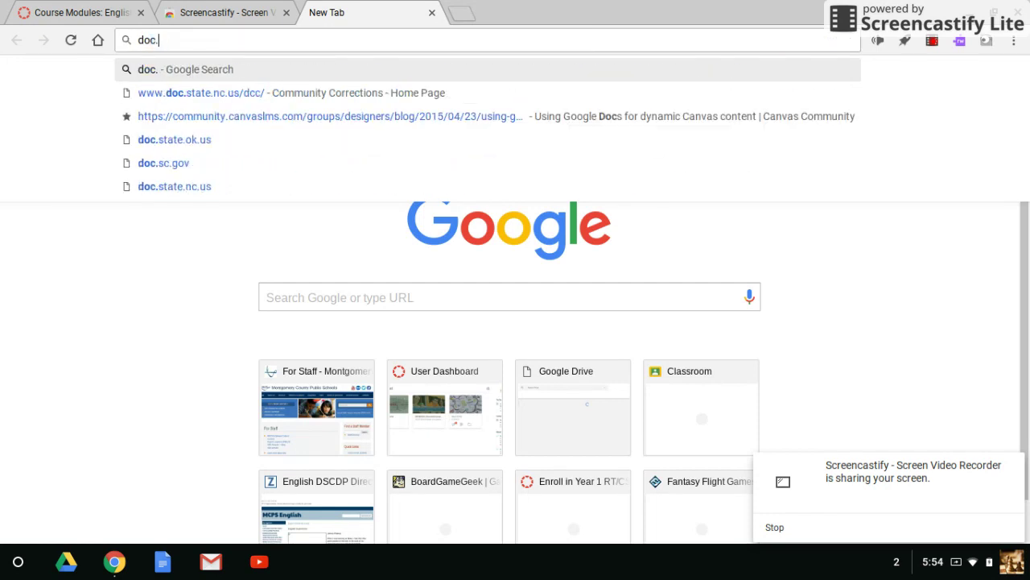
type("o")
key("Return")
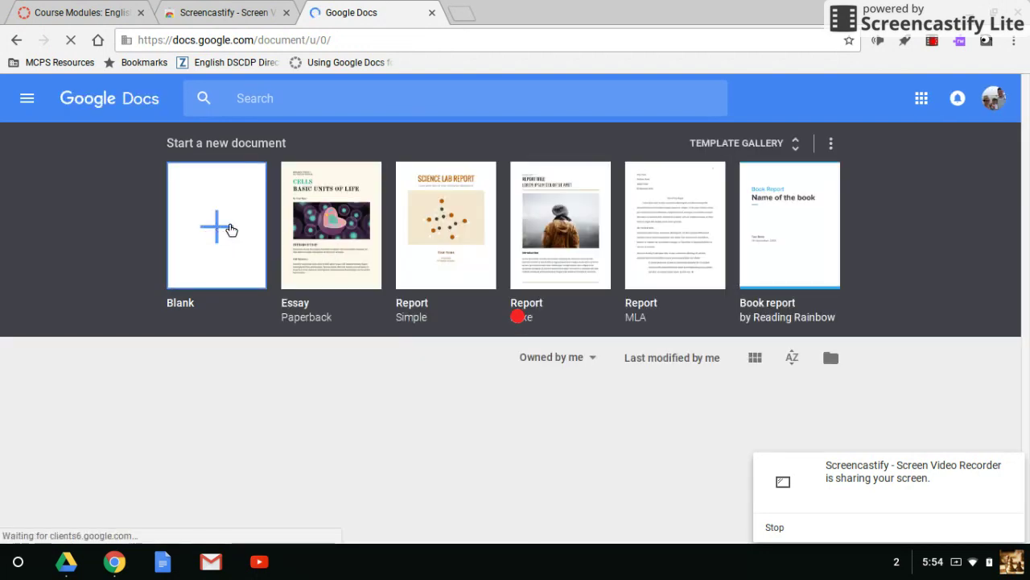
left_click(231, 230)
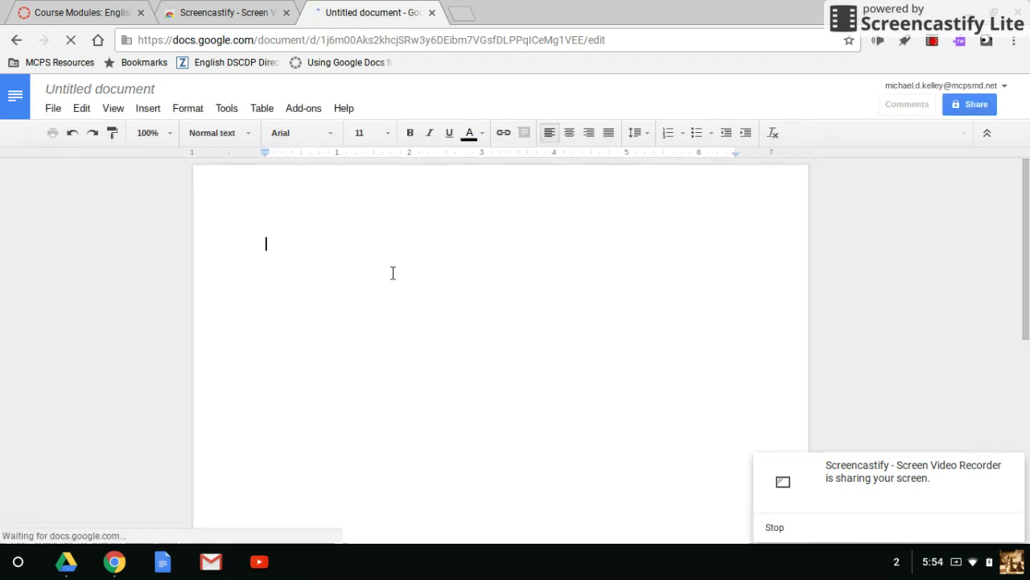
left_click(431, 13)
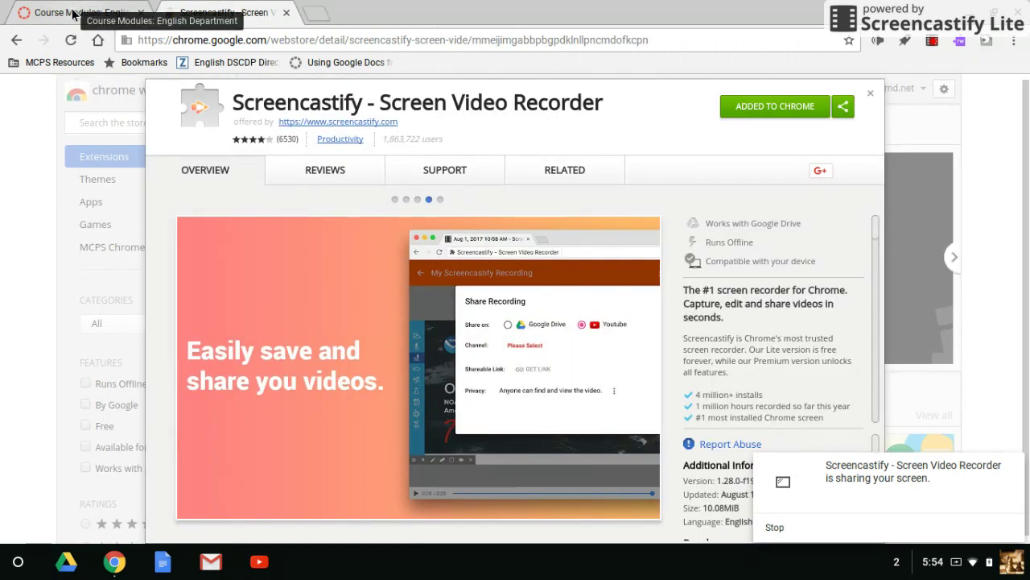
Show the "An Introduction to Screencastify" video on the extension's store page.
scroll(501, 251, "down", 1)
scroll(501, 249, "up", 1)
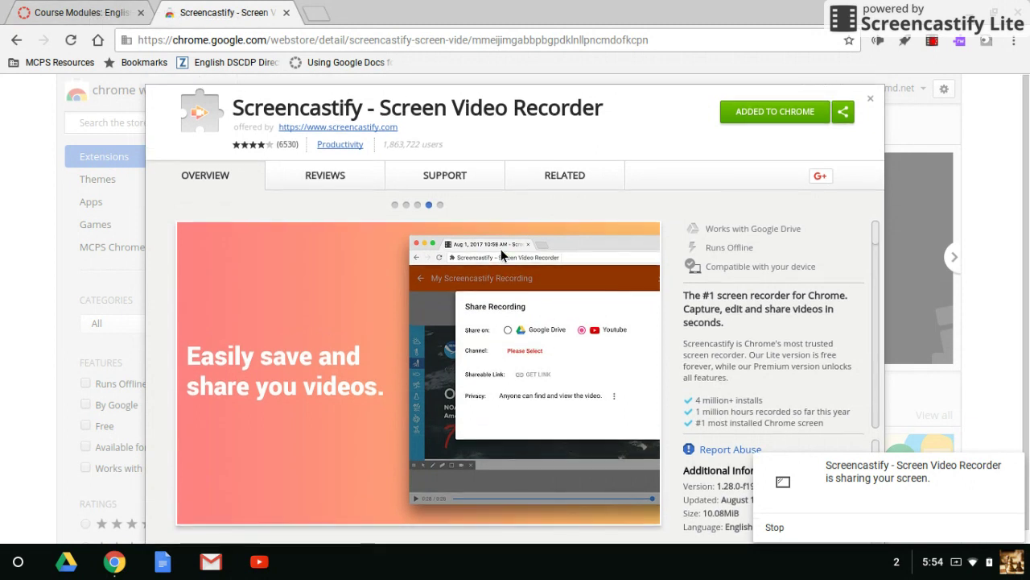
left_click(390, 203)
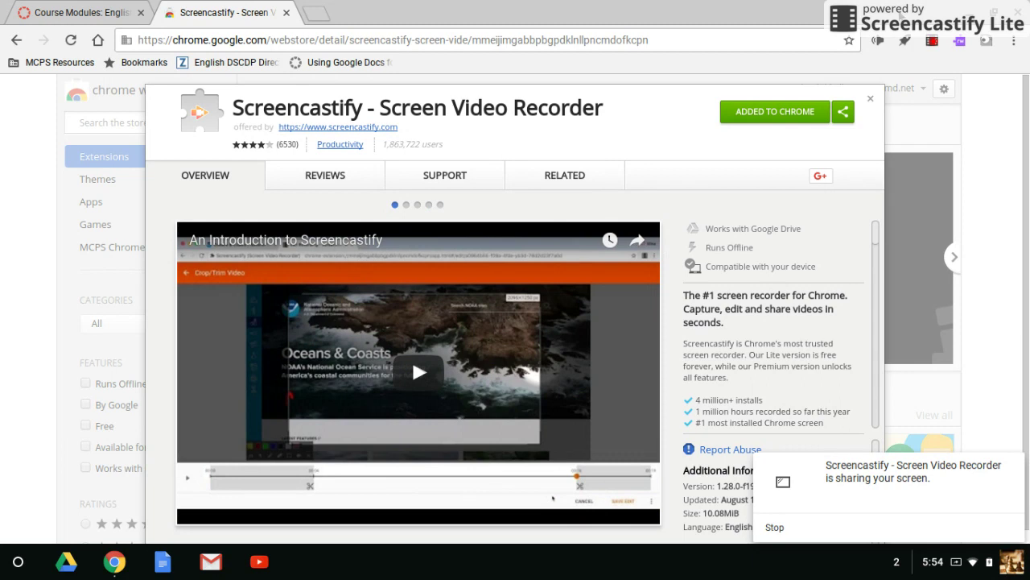
Open the screencastify.com website in a new tab.
left_click(318, 12)
type("scren")
key("BackSpace")
key("BackSpace")
key("BackSpace")
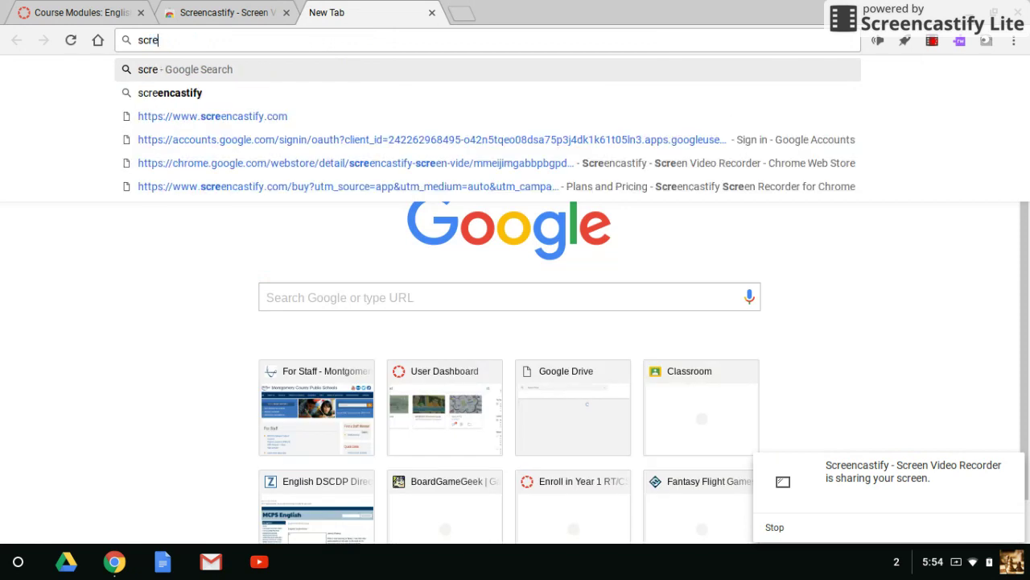
type("reencast")
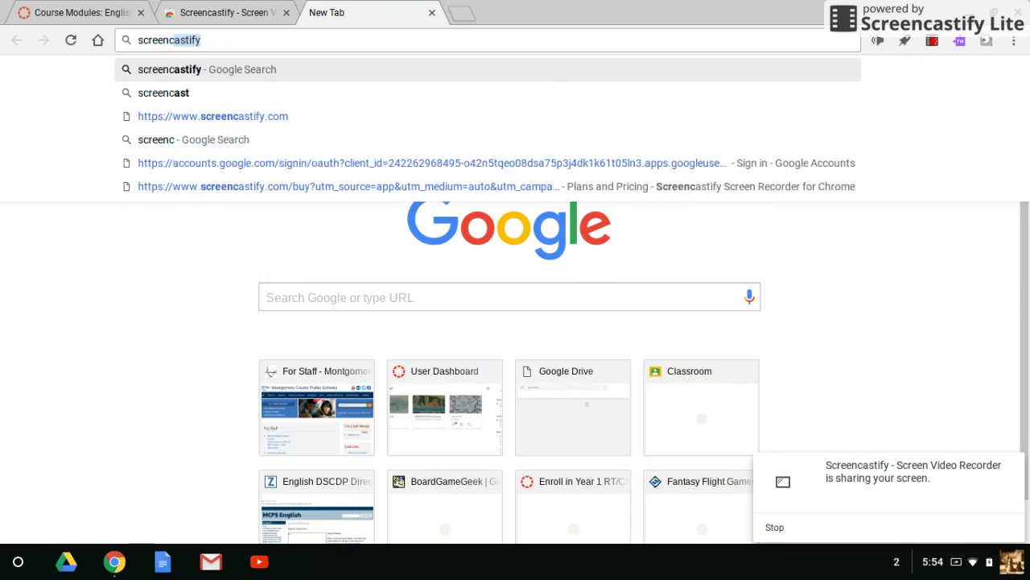
key("Down")
key("Return")
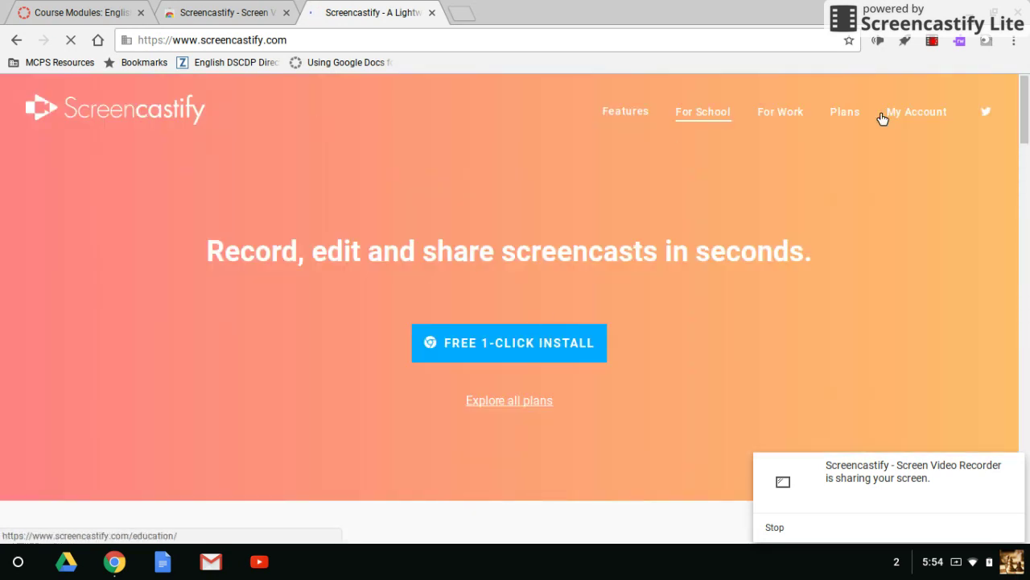
View the Screencastify account page and return to the site's home page.
left_click(931, 117)
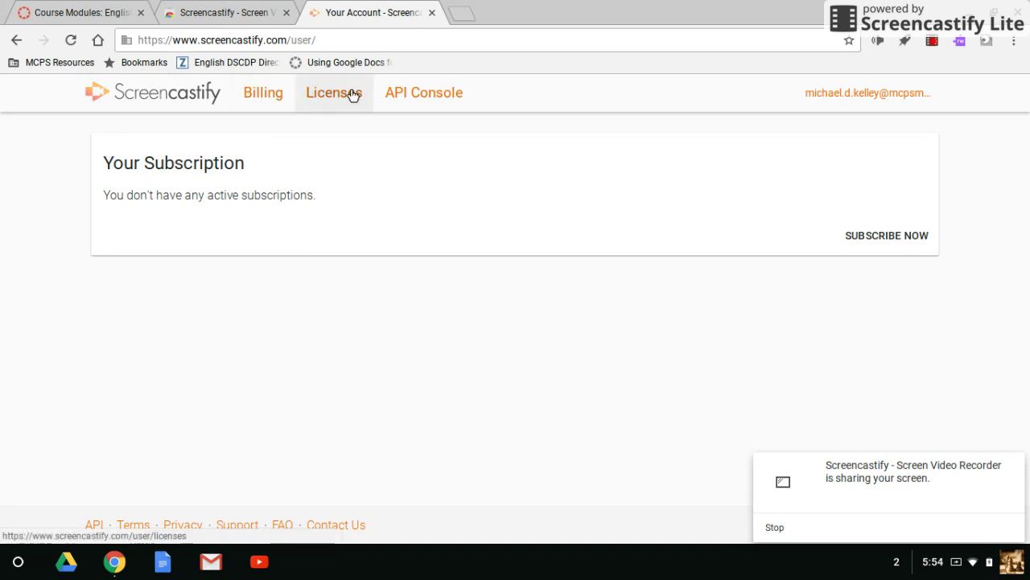
left_click(155, 103)
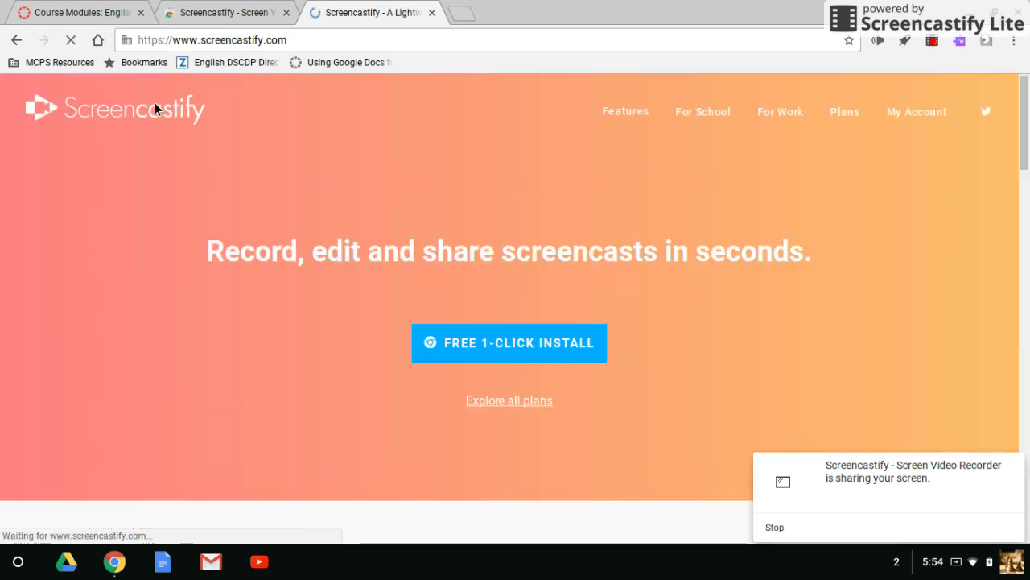
Open Your Recordings from the Screencastify extension and close the Screencastify website tab.
left_click(932, 42)
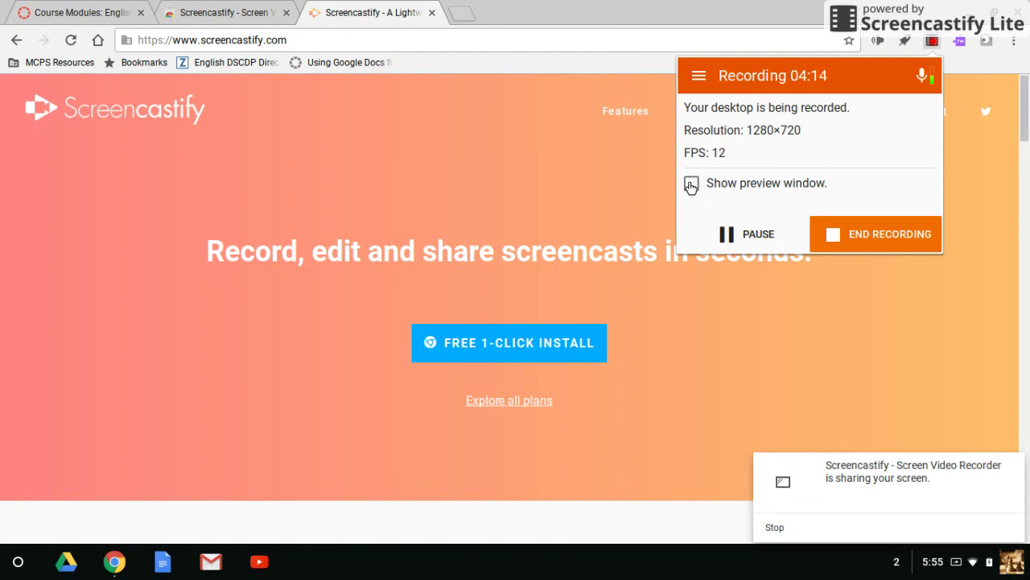
left_click(698, 75)
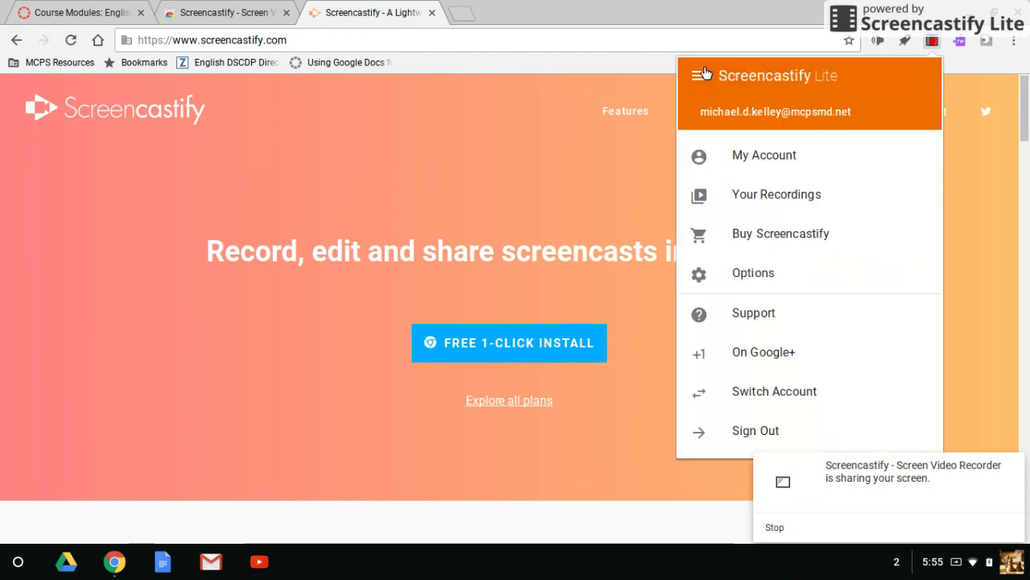
left_click(759, 194)
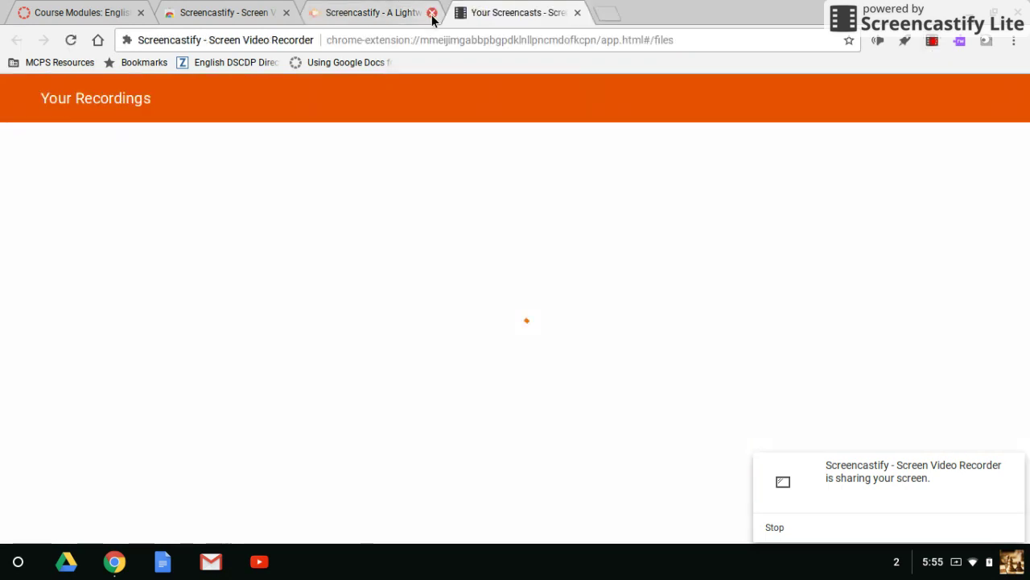
left_click(432, 13)
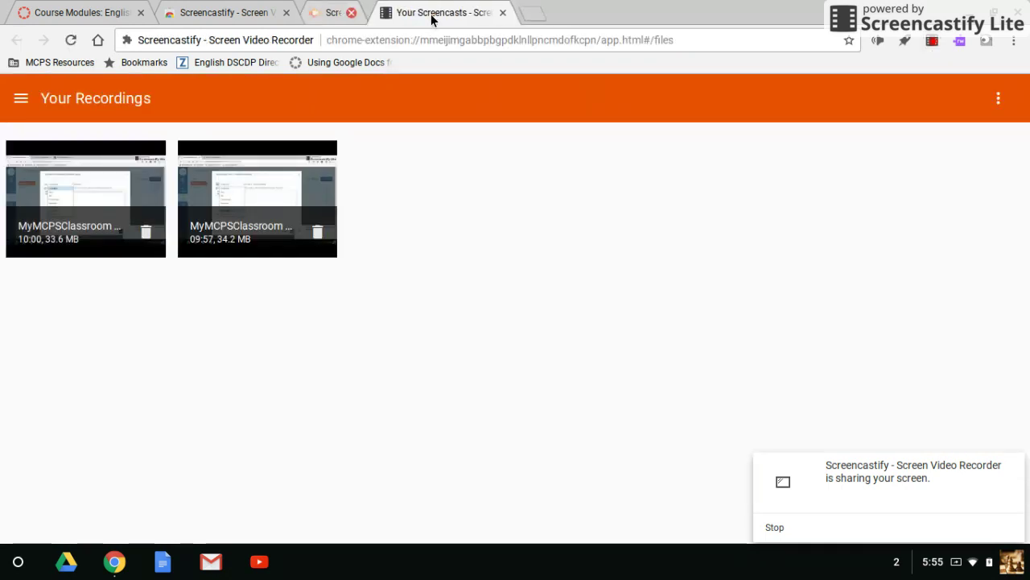
Open the recording "MyMCPSClassroom #2 - Assignments, Rich Text Editor, and Google Docs Cloud" and mute its playback.
left_click(111, 177)
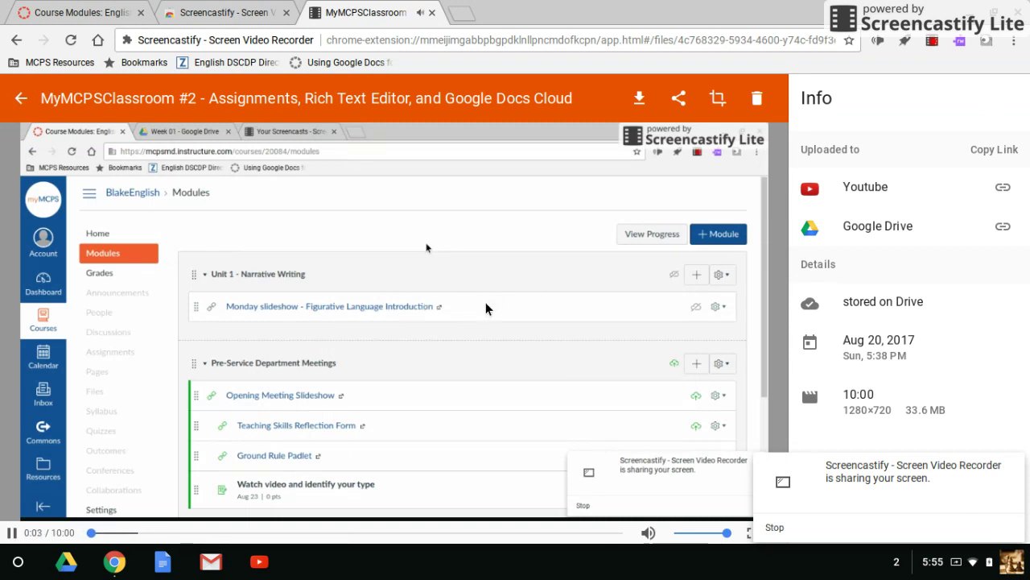
left_click(679, 526)
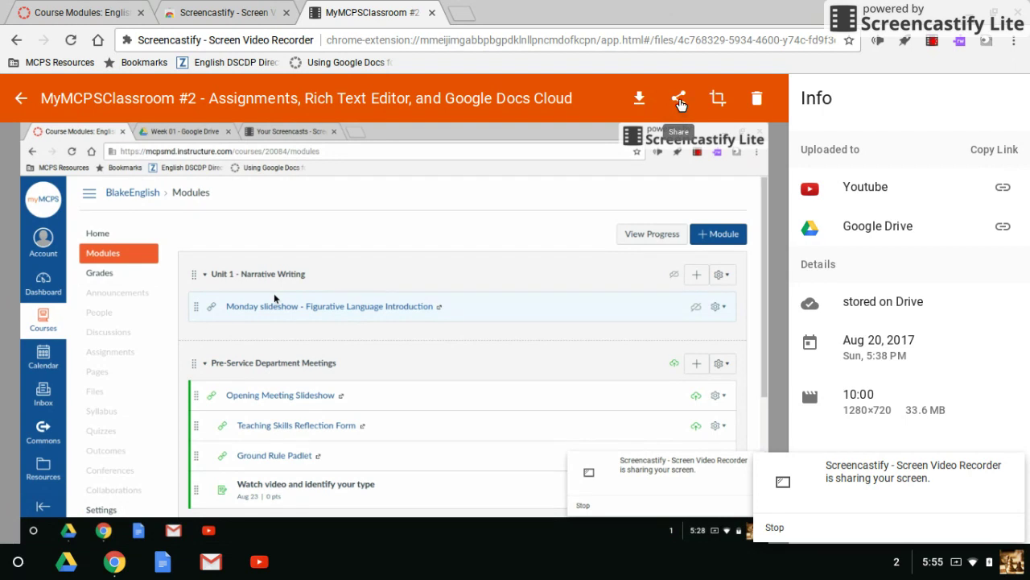
Open the recording's sharing options and select its YouTube shareable link, checking the course's Modules page alongside it.
left_click(680, 100)
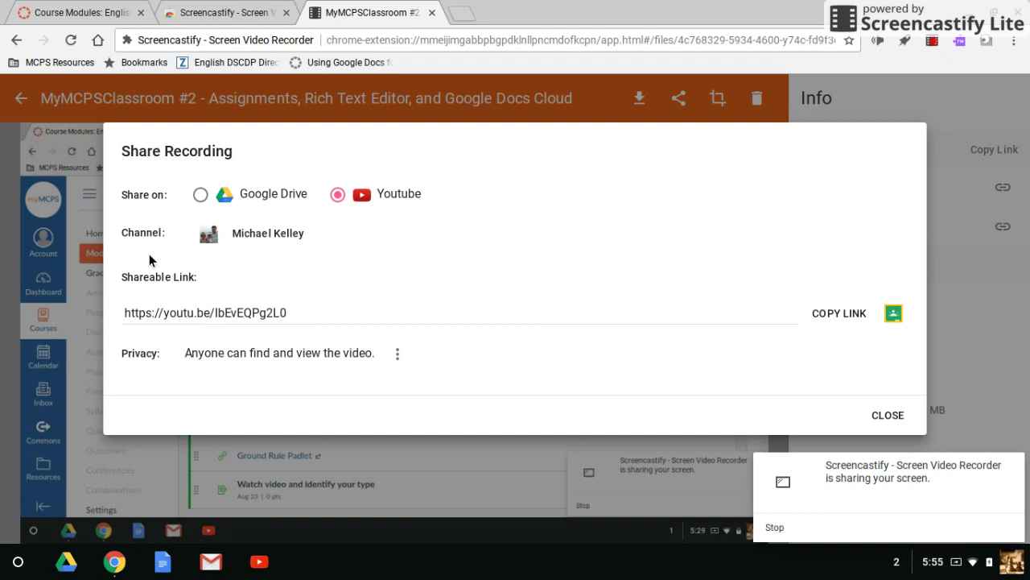
left_click(182, 313)
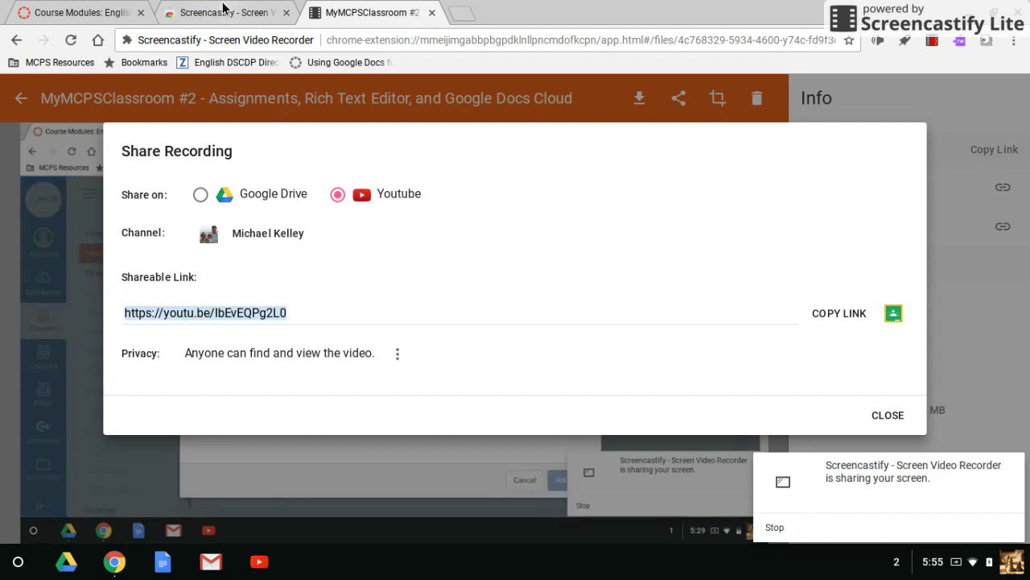
left_click(78, 14)
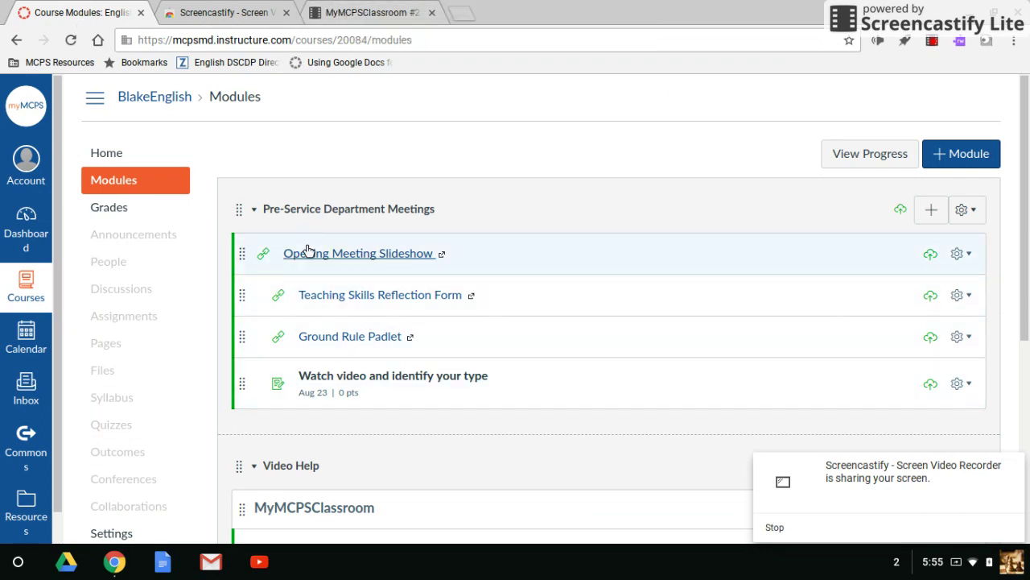
left_click(368, 11)
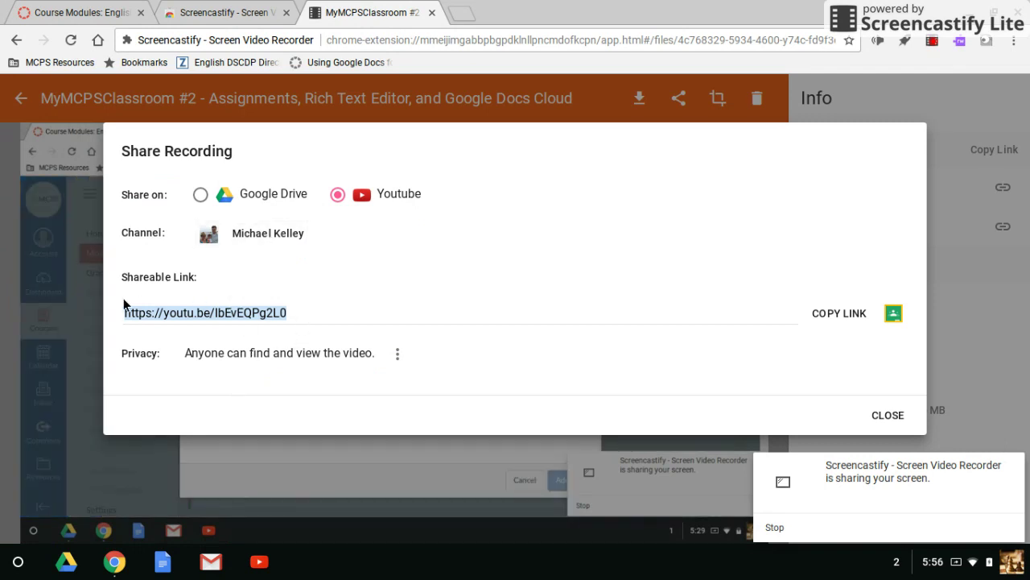
left_click(120, 274)
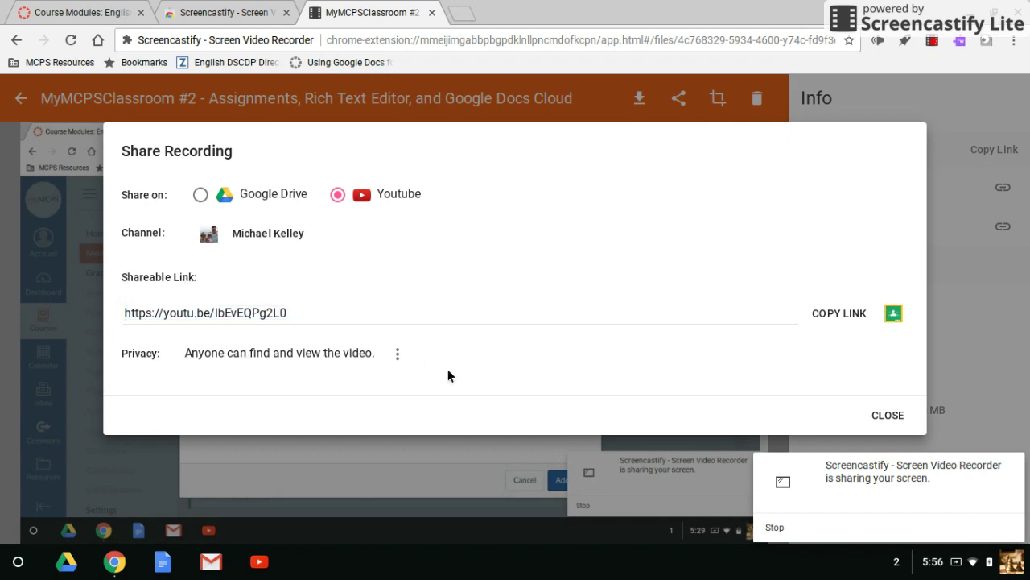
View the recording's Google Drive sharing options, switch back to YouTube, and close the sharing dialog.
left_click(200, 195)
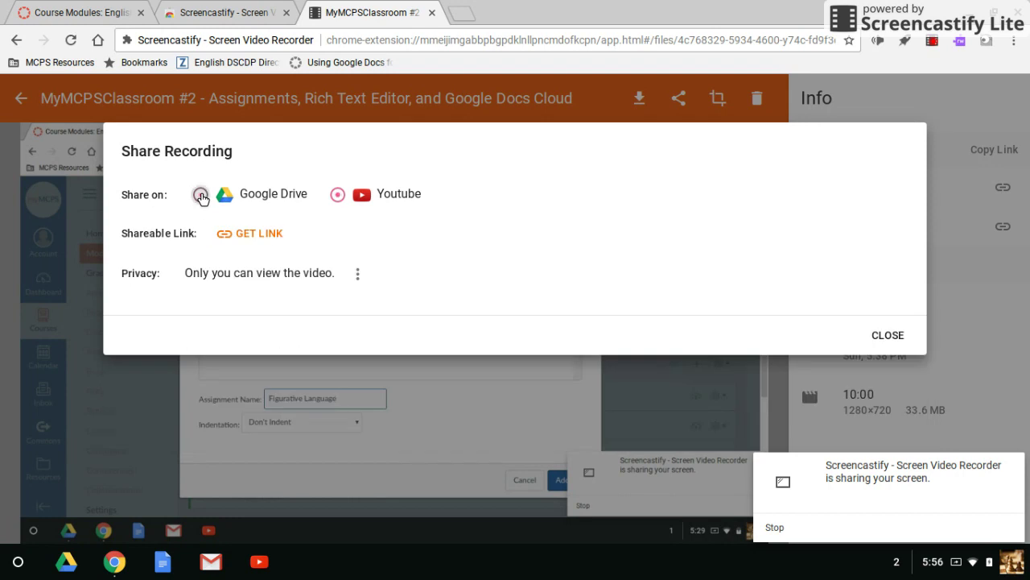
left_click(339, 196)
left_click(888, 416)
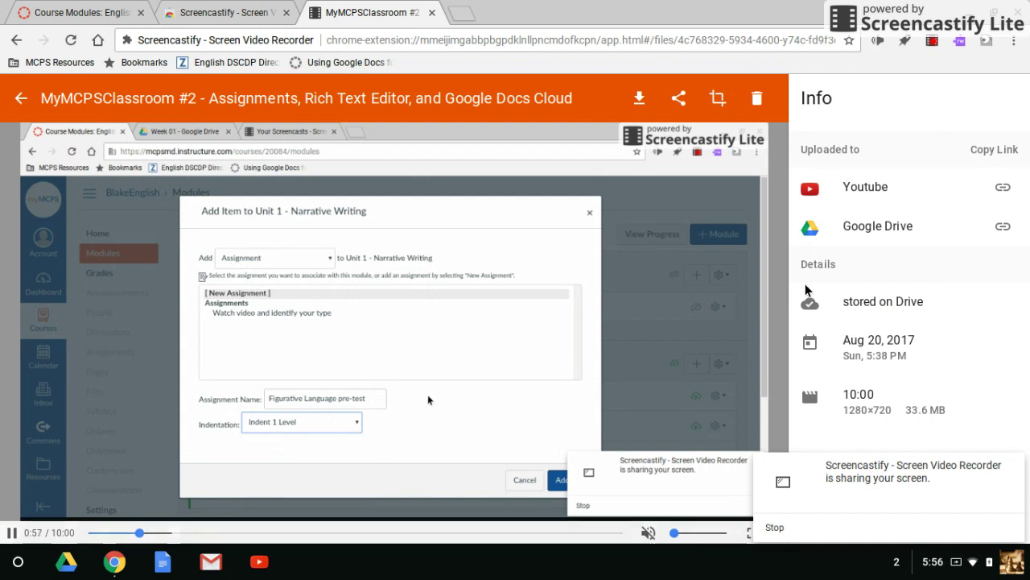
Display the Screencastify controls for the current desktop recording.
left_click(932, 42)
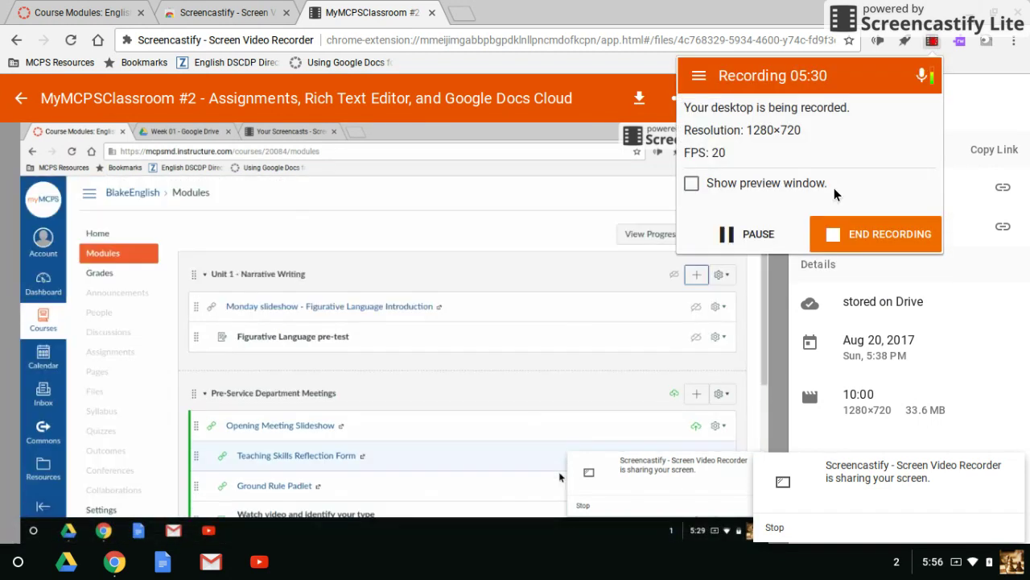